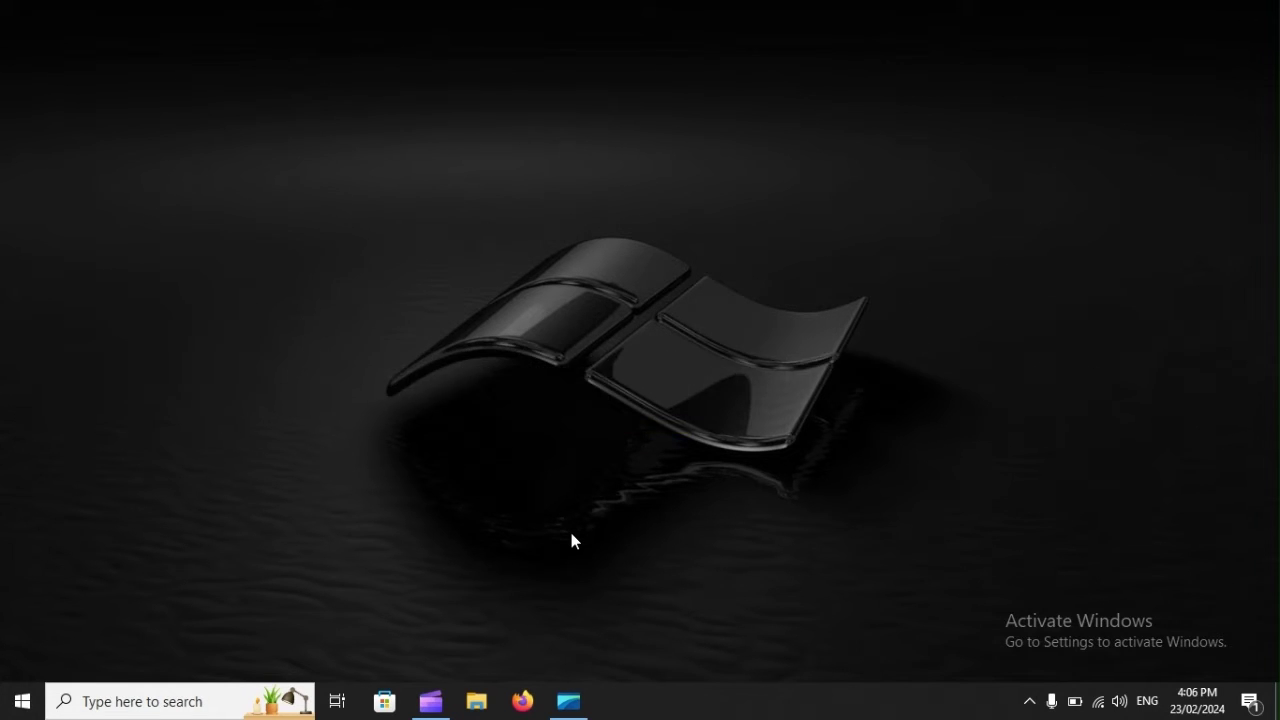
# Step: Open Windows Settings and go to the Additional troubleshooters page in the Troubleshoot section of Update & Security
pyautogui.press('super+i')
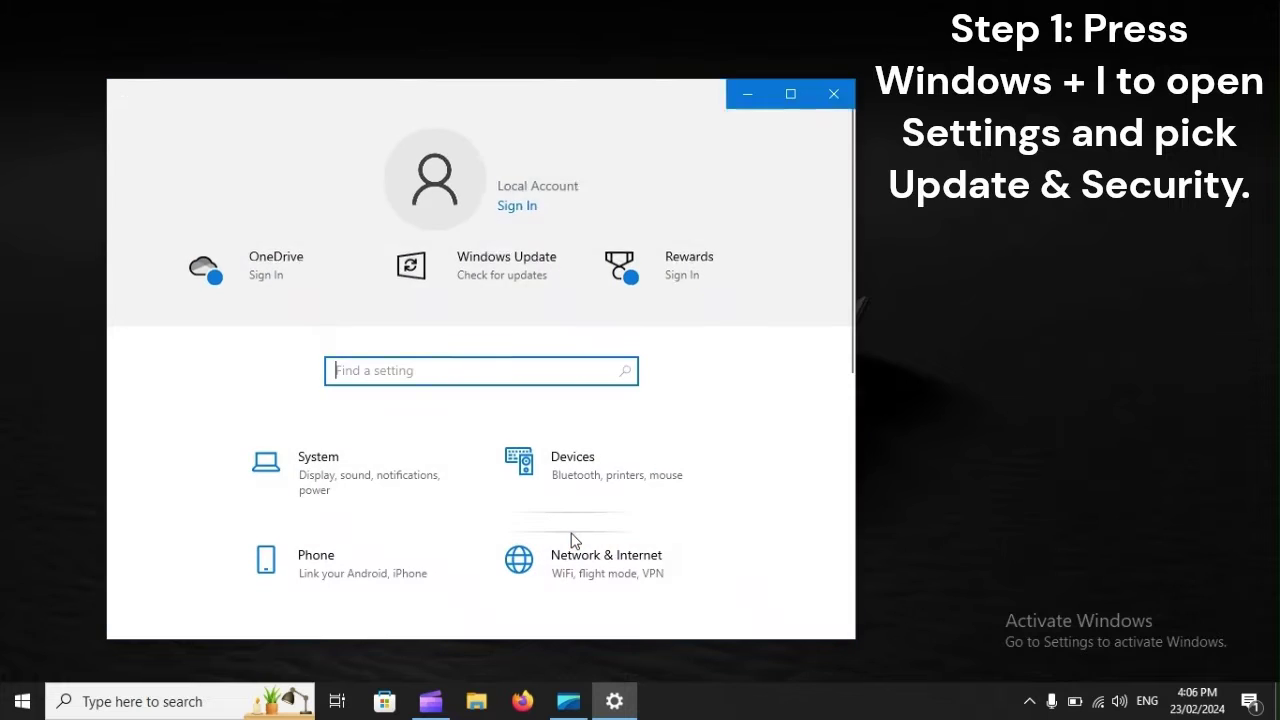
pyautogui.scroll(-4, 571, 541)
pyautogui.scroll(-3, 571, 539)
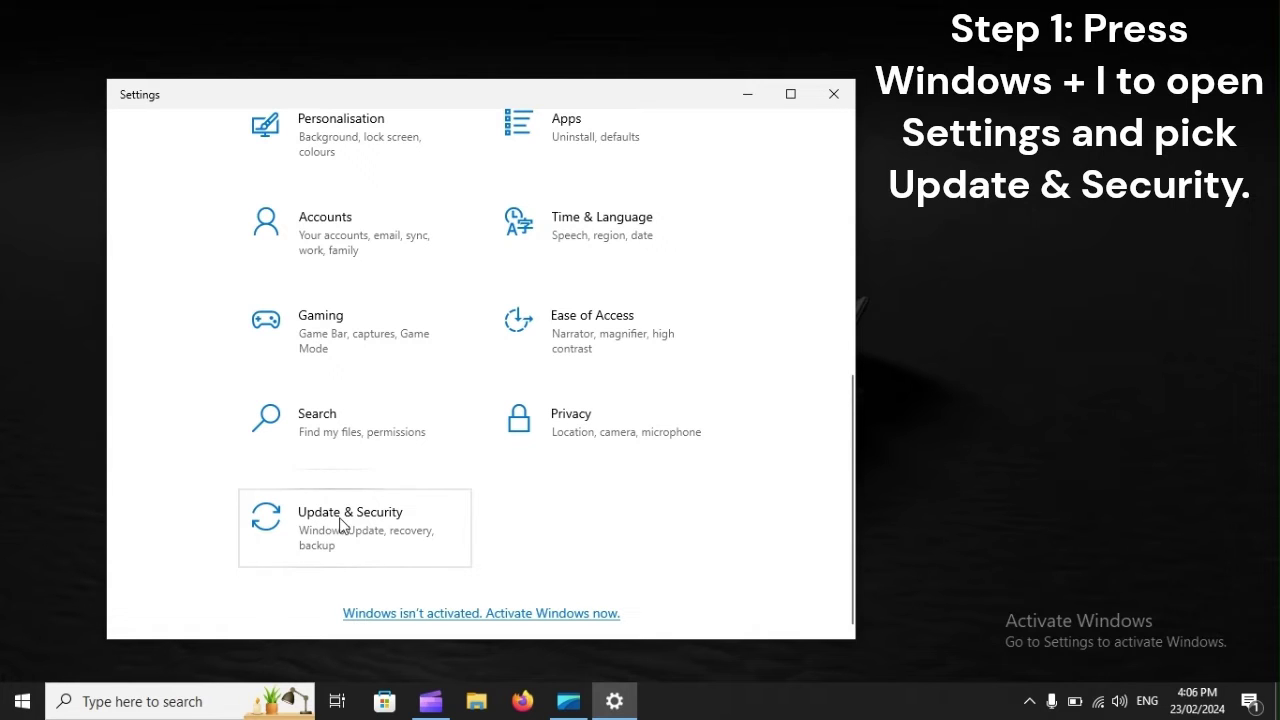
pyautogui.click(409, 527)
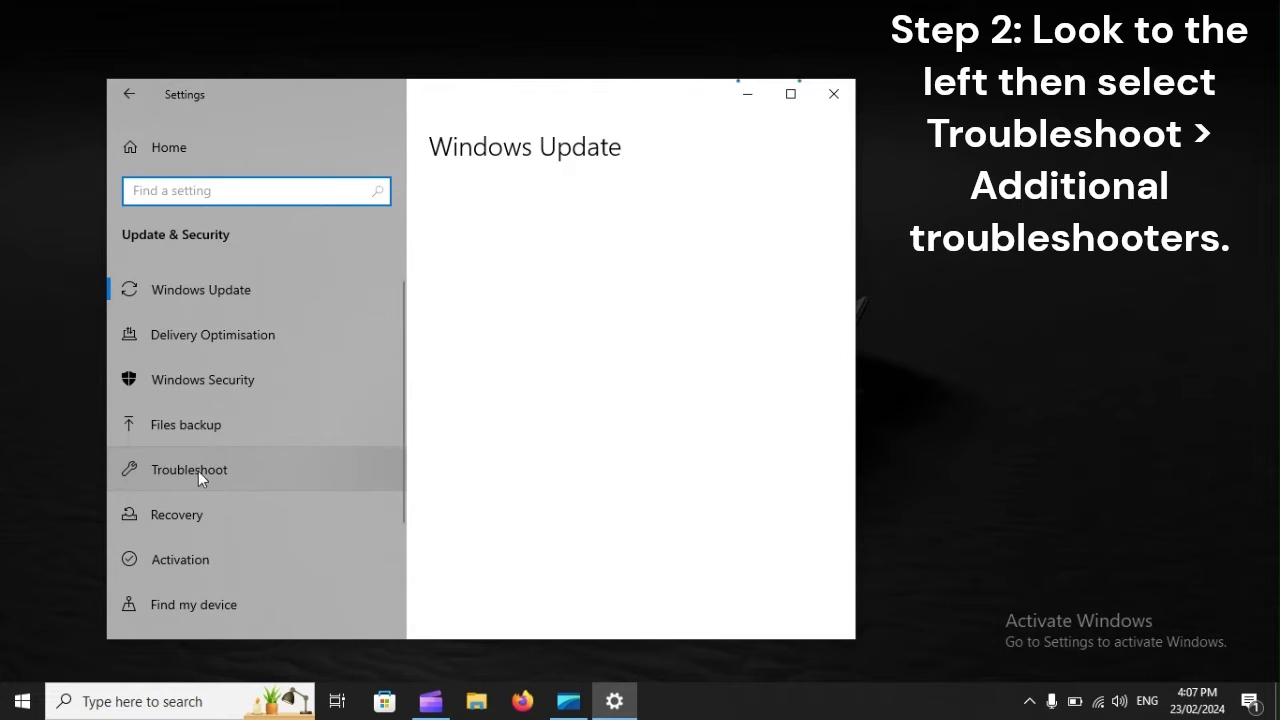
pyautogui.click(323, 468)
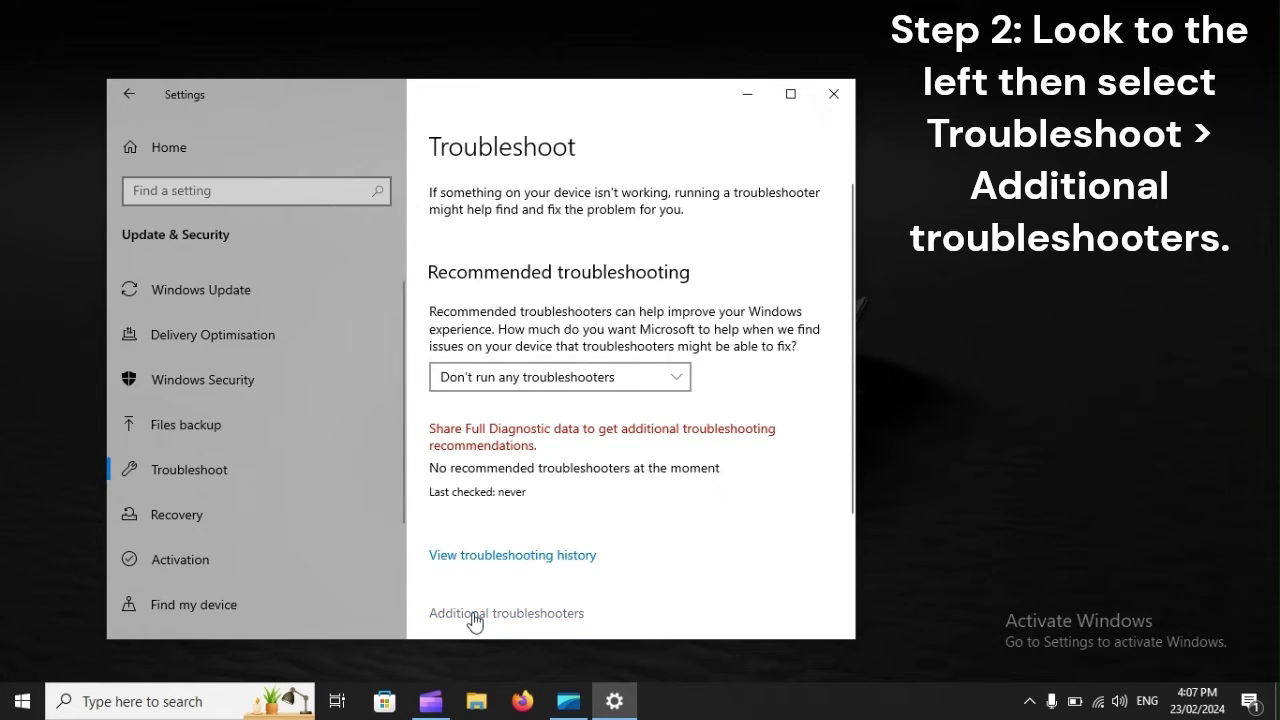
pyautogui.click(533, 615)
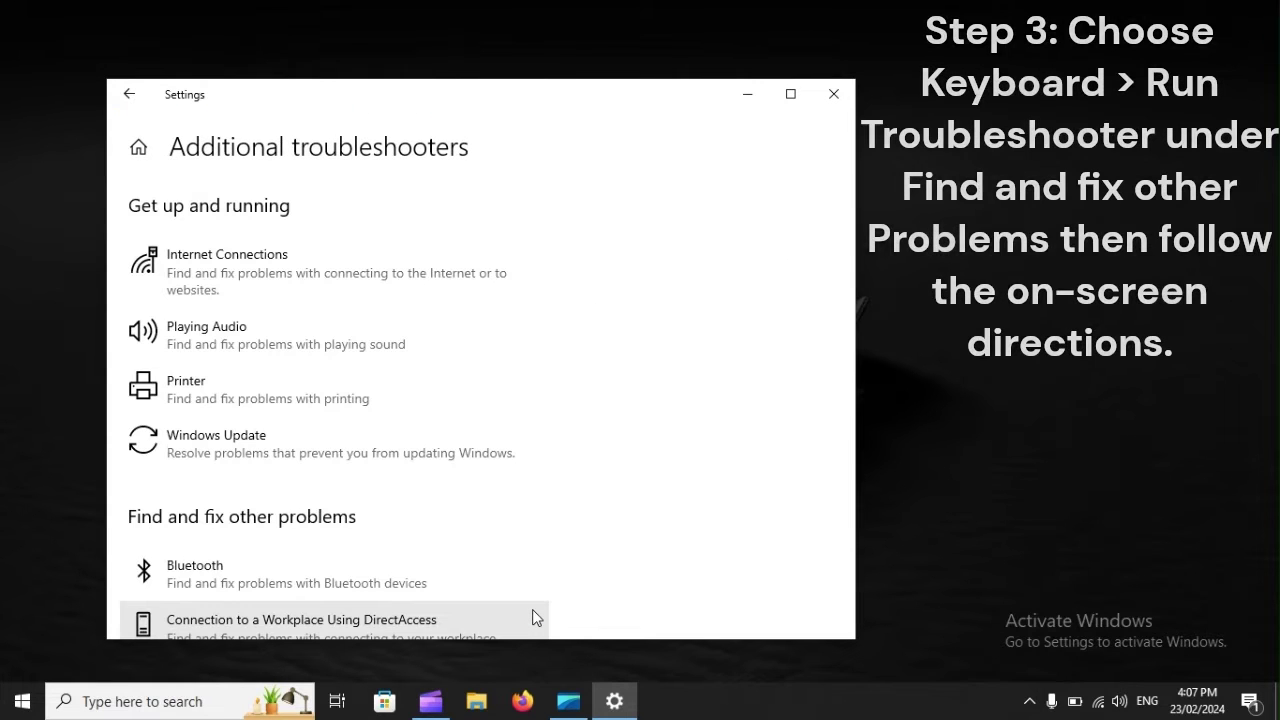
# Step: Select the Keyboard troubleshooter among the other problems to fix, and bring up the computer's power options
pyautogui.scroll(-3, 533, 615)
pyautogui.scroll(-3, 532, 612)
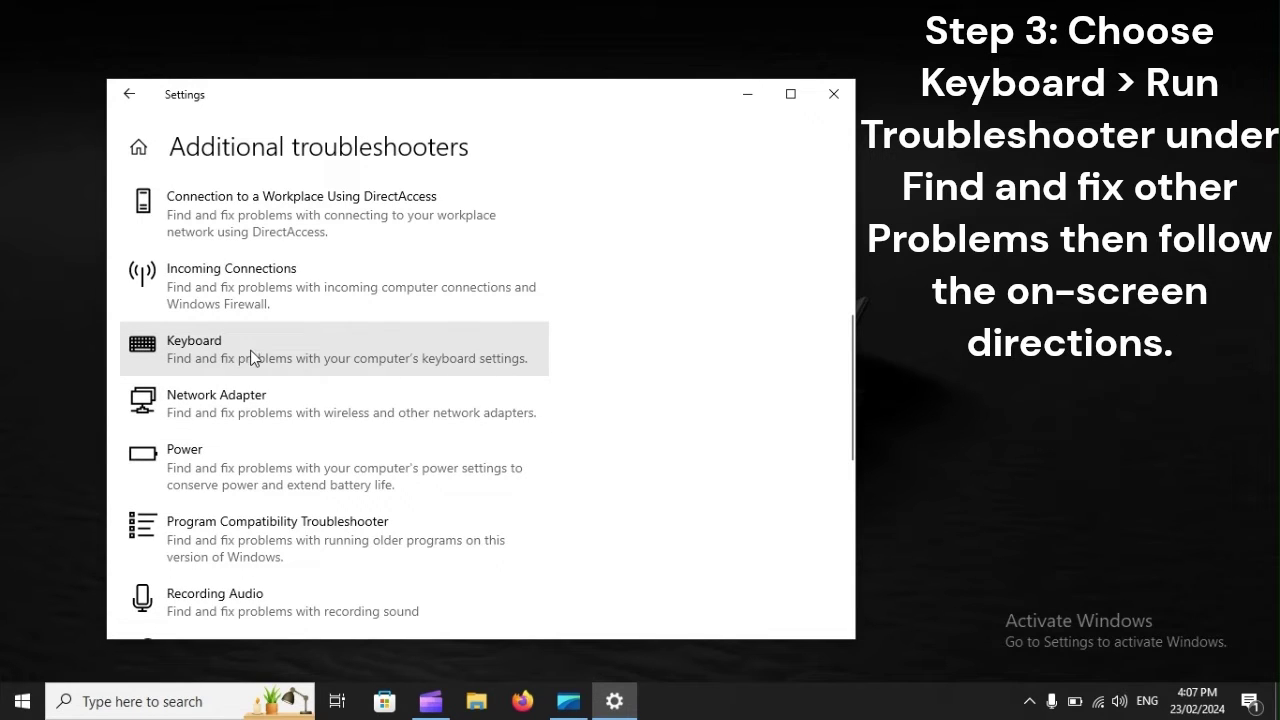
pyautogui.click(475, 358)
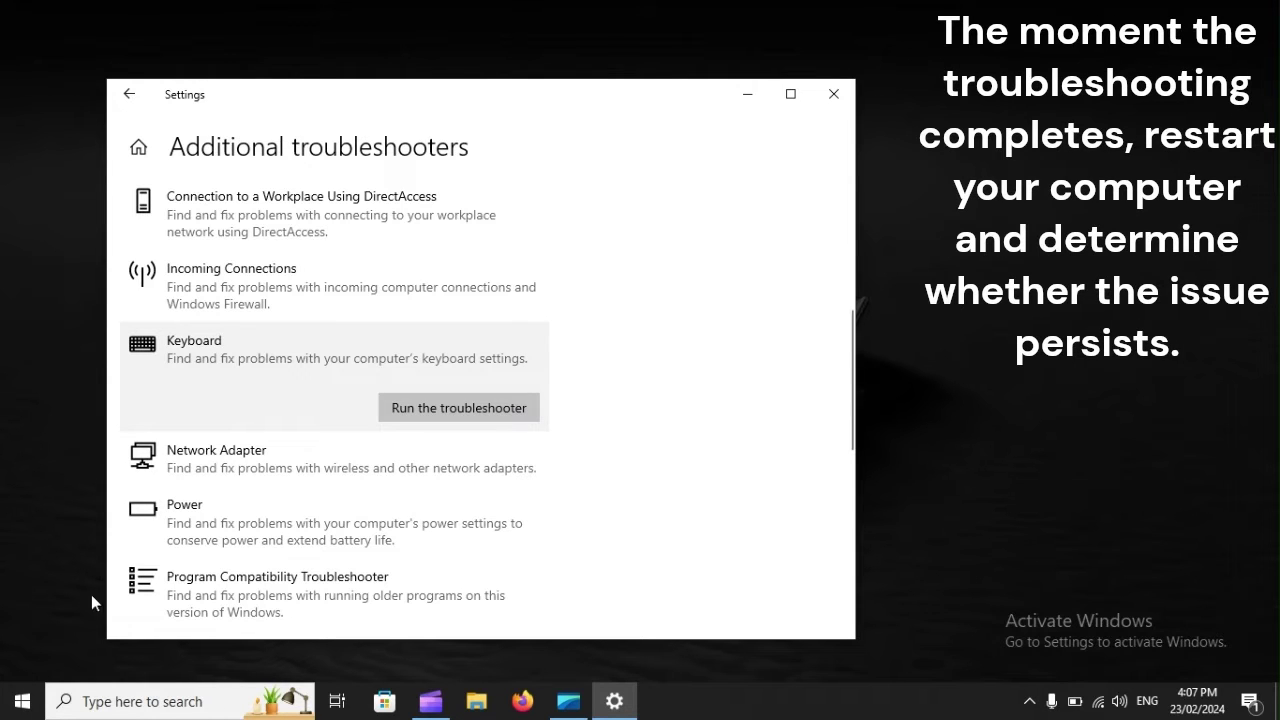
pyautogui.click(30, 697)
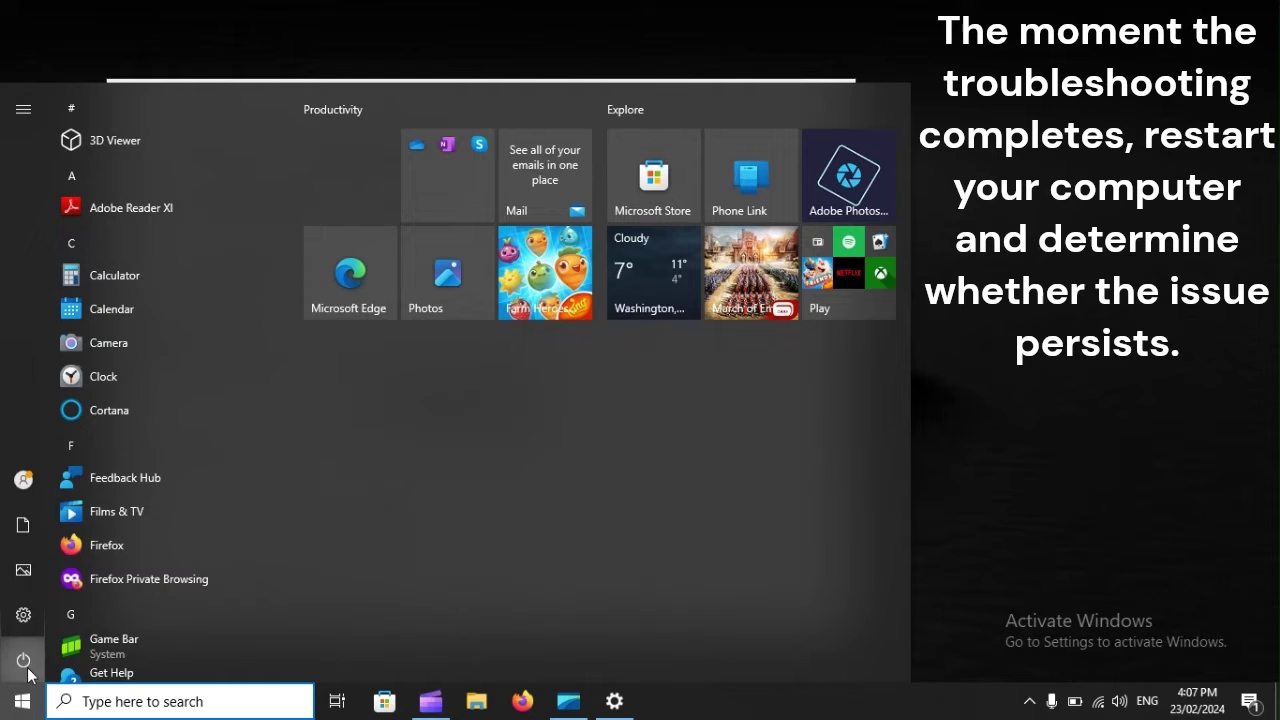
pyautogui.click(23, 660)
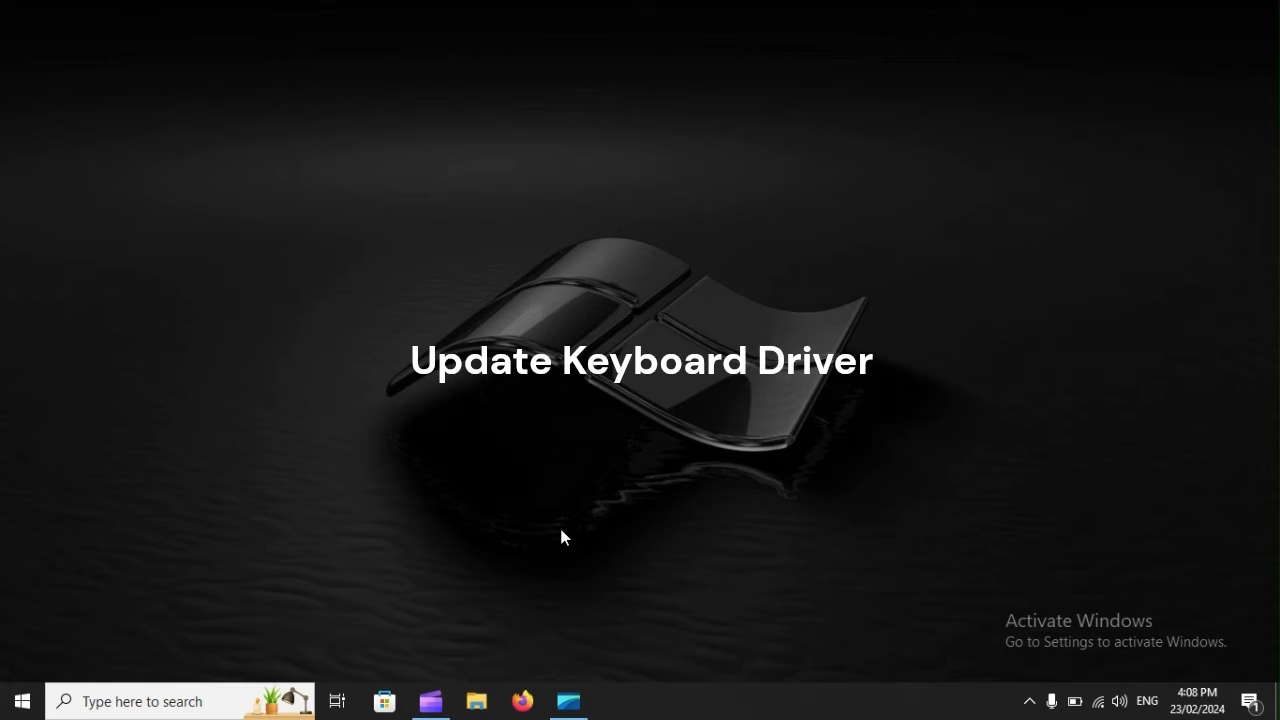
# Step: Open Device Manager and expand the Keyboards category
pyautogui.press('super+x')
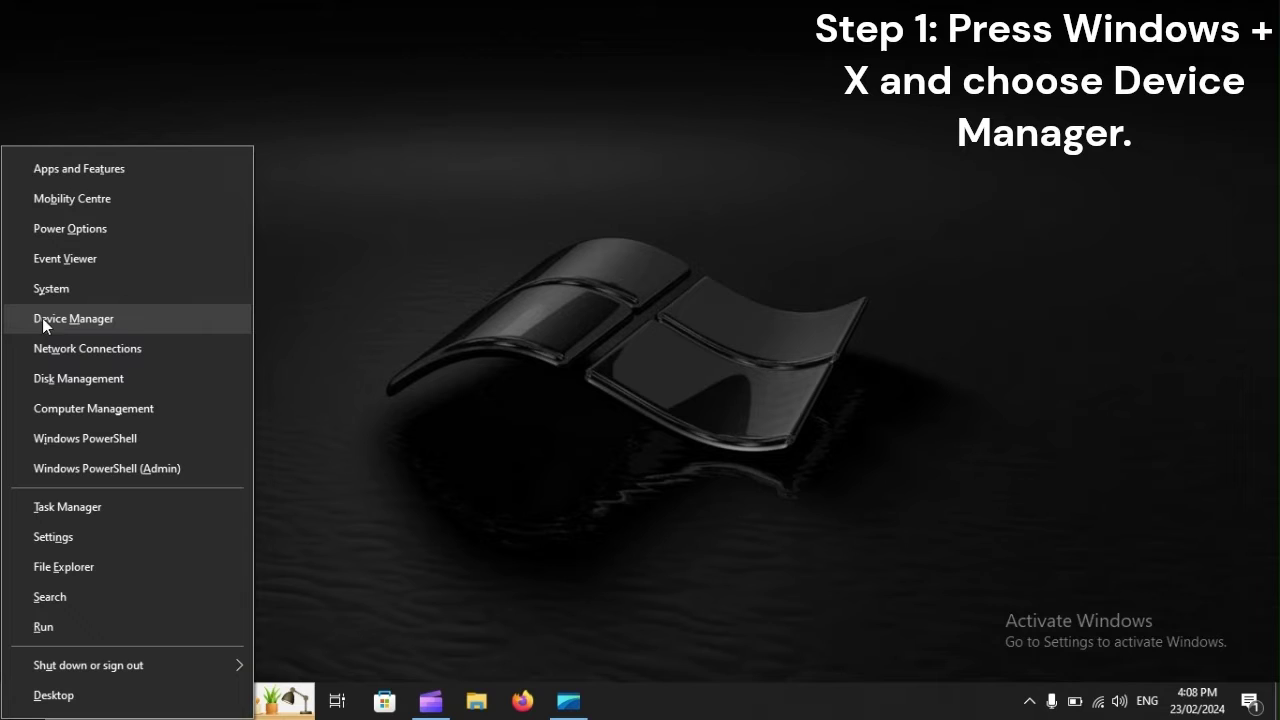
pyautogui.click(173, 321)
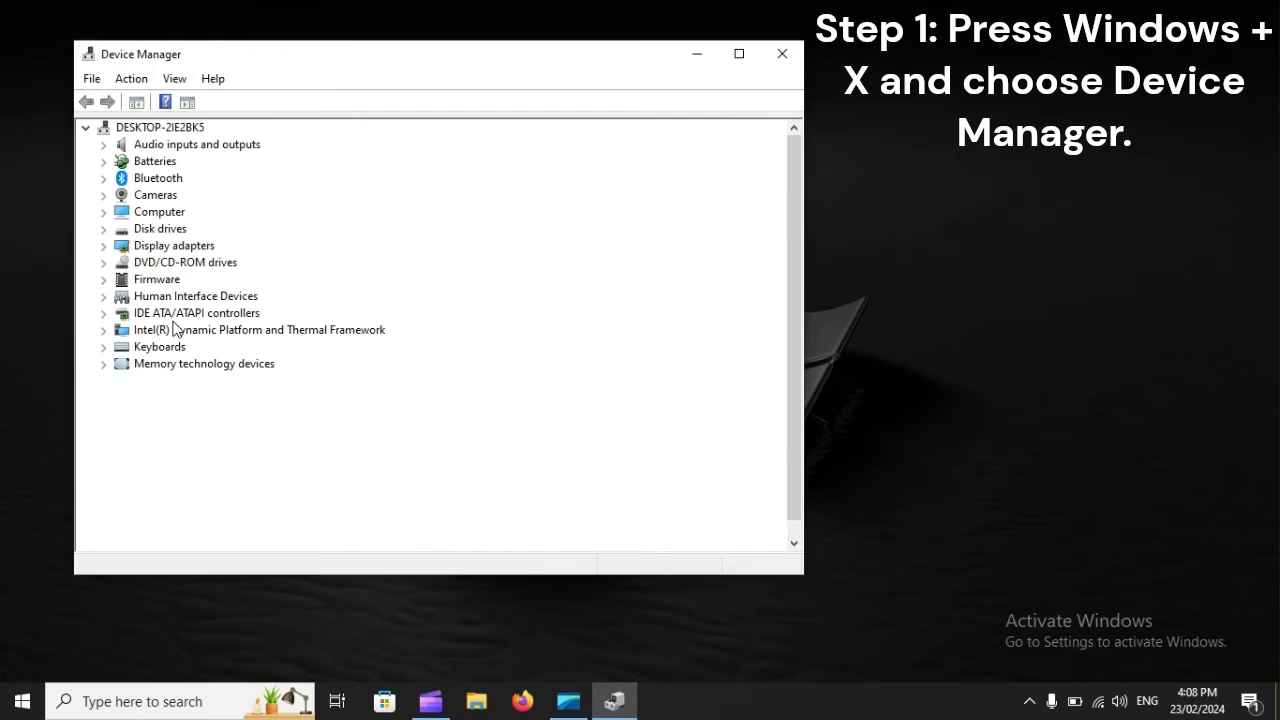
pyautogui.click(175, 350)
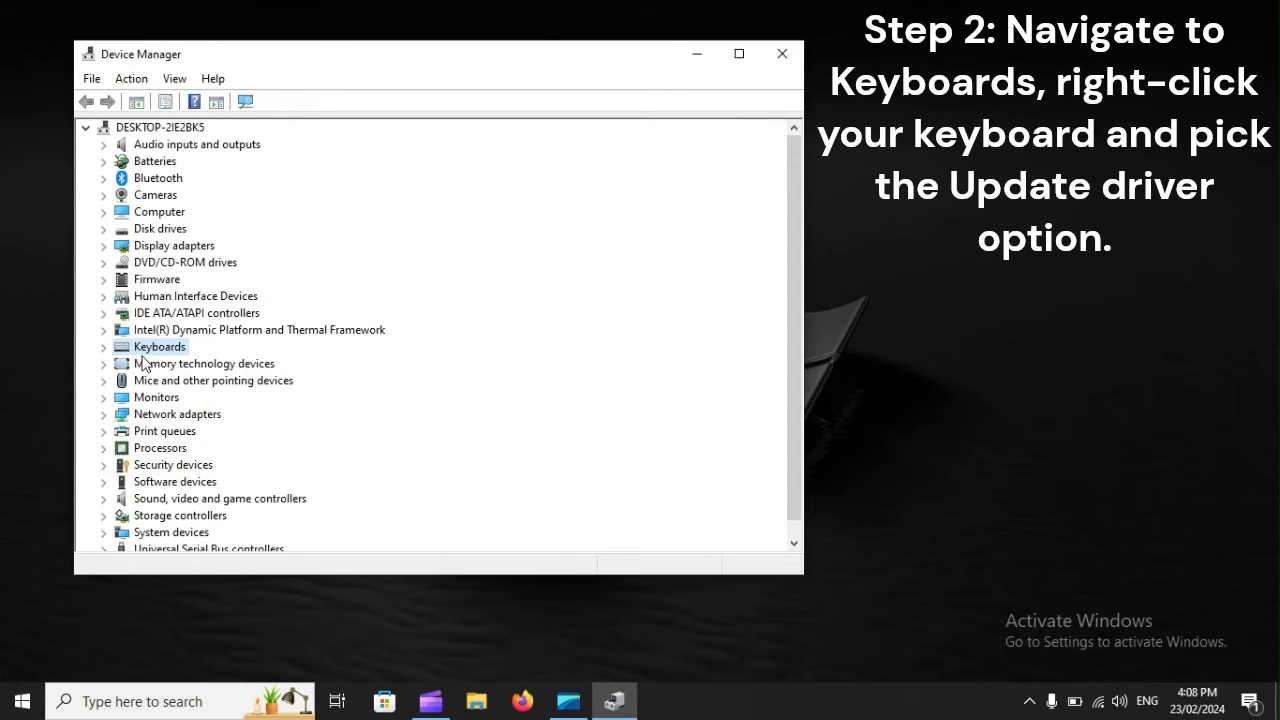
pyautogui.click(102, 348)
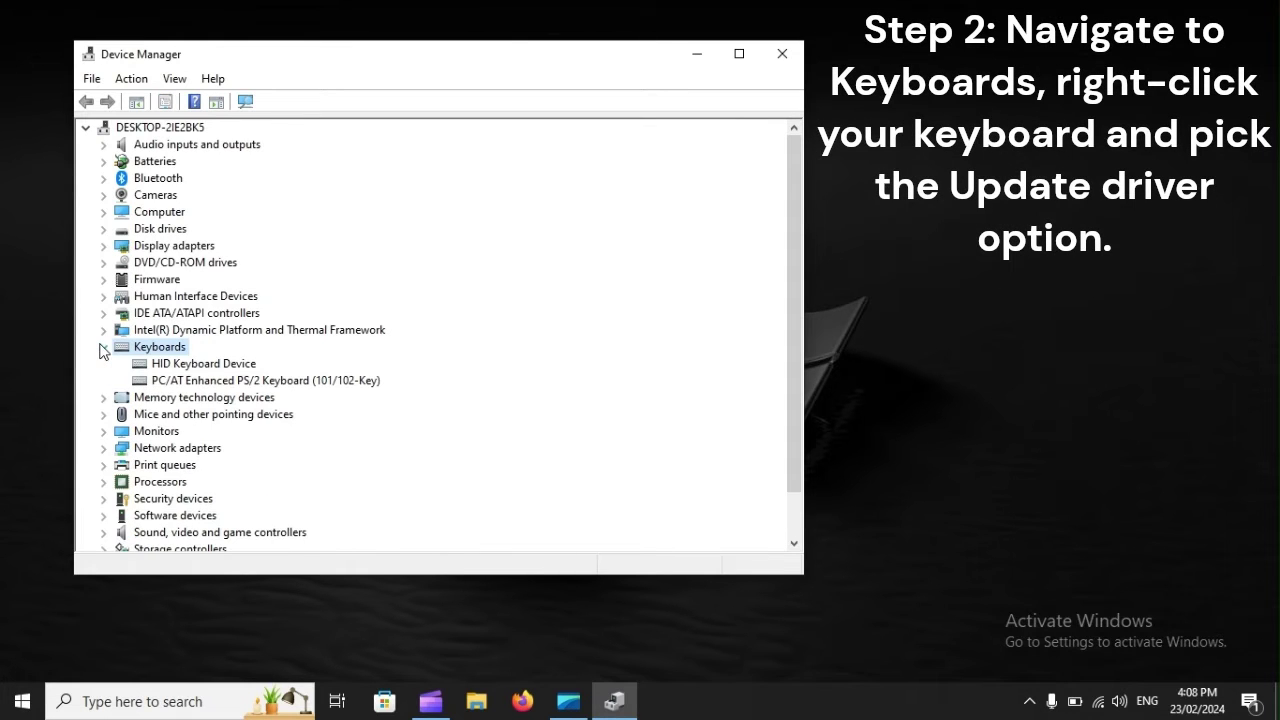
# Step: Start the driver update wizard for the HID Keyboard Device, and bring up the computer's power options
pyautogui.click(193, 366)
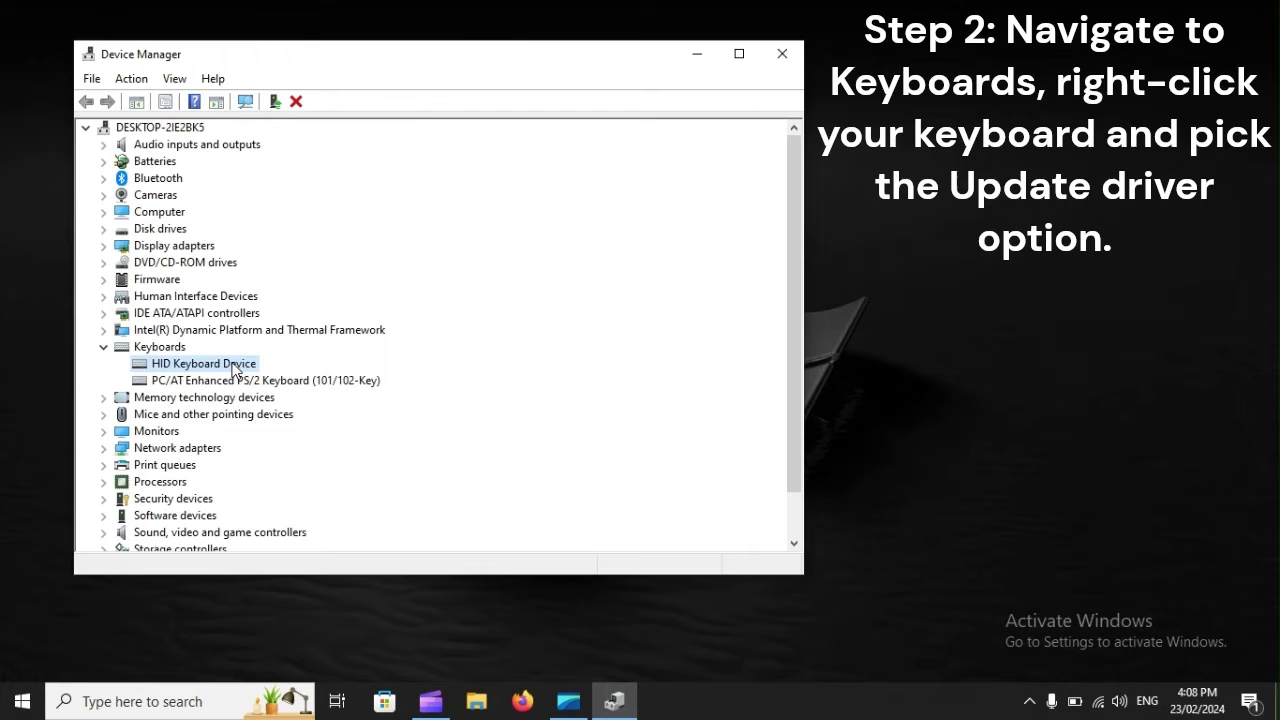
pyautogui.rightClick(234, 370)
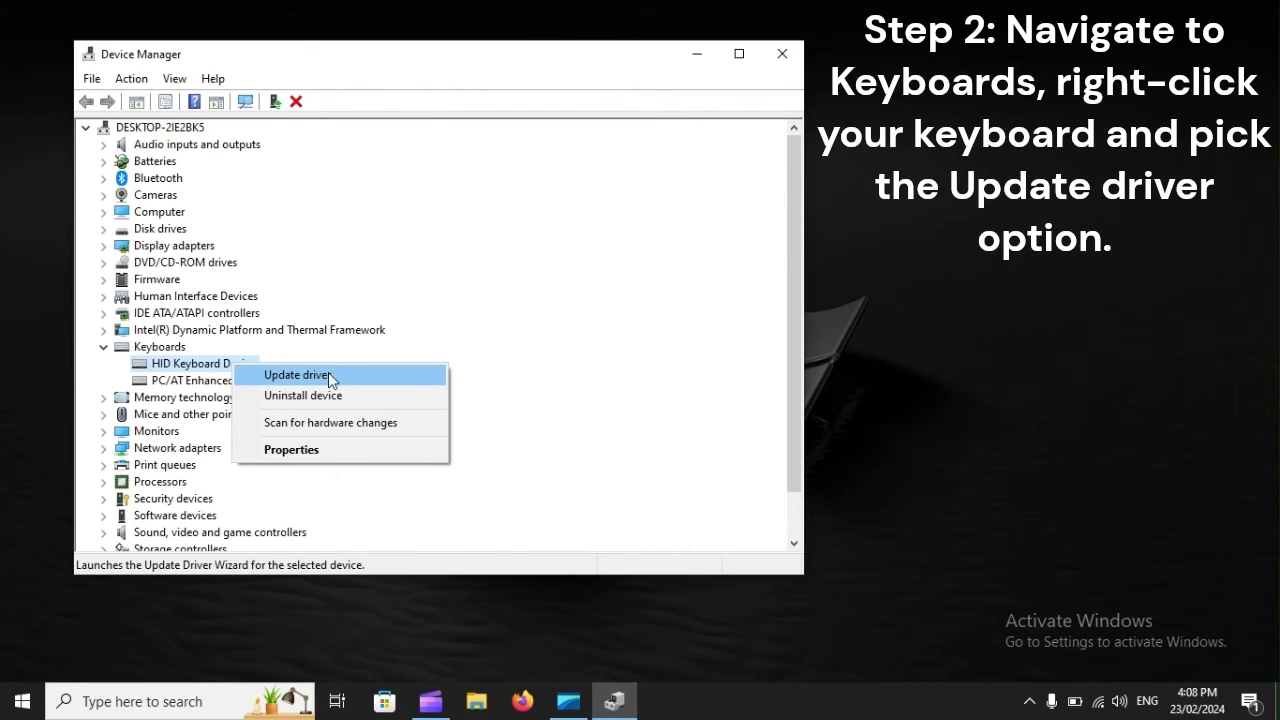
pyautogui.click(389, 379)
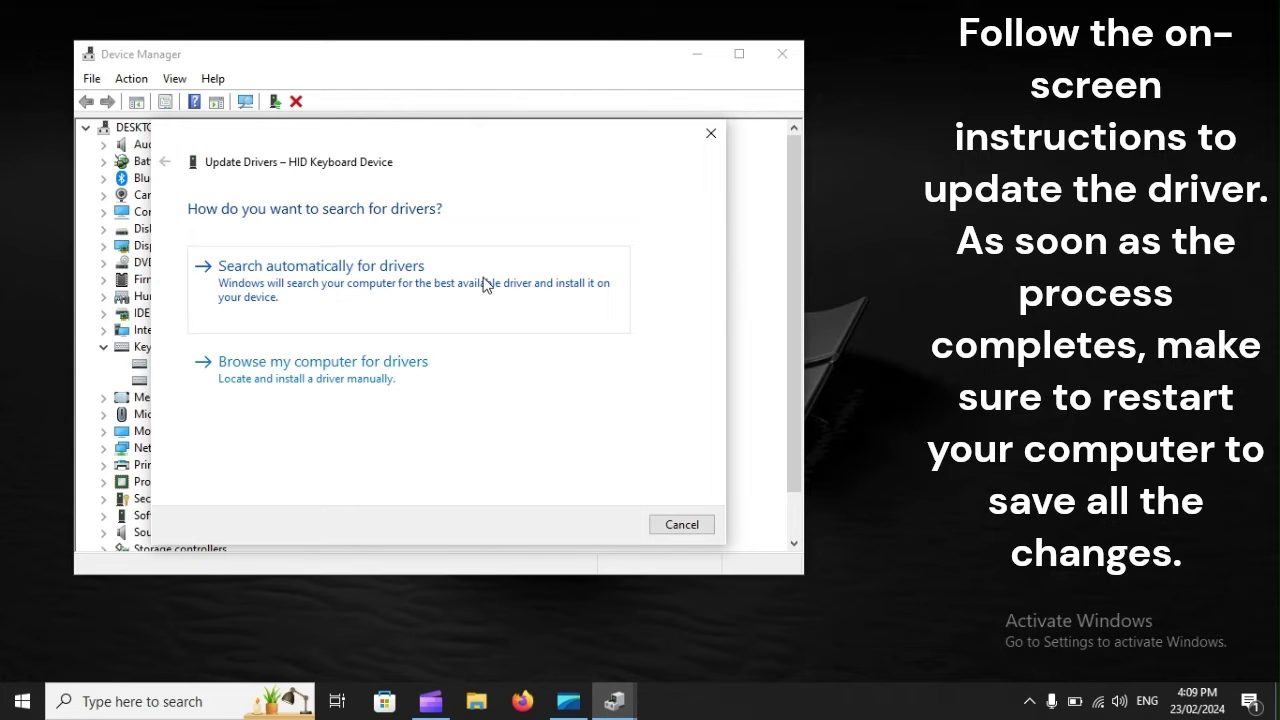
pyautogui.click(22, 698)
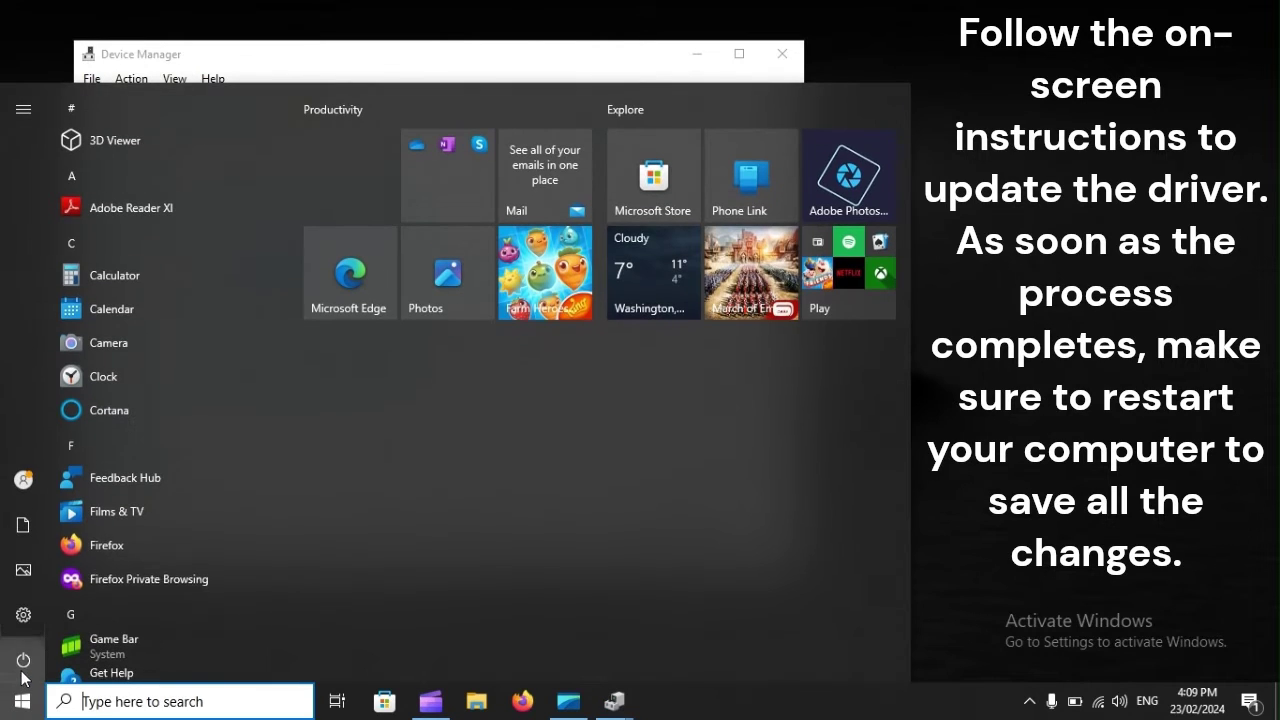
pyautogui.click(23, 660)
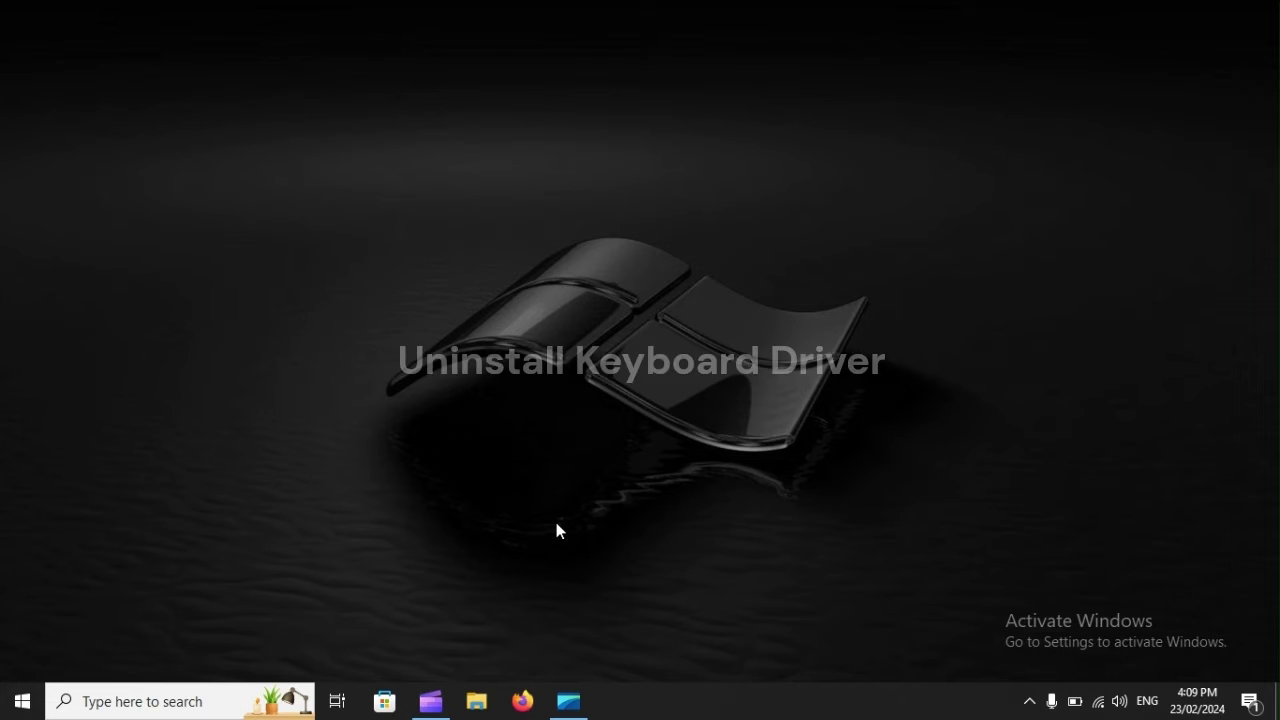
# Step: Open Device Manager again and list the devices in the Keyboards category
pyautogui.press('super+x')
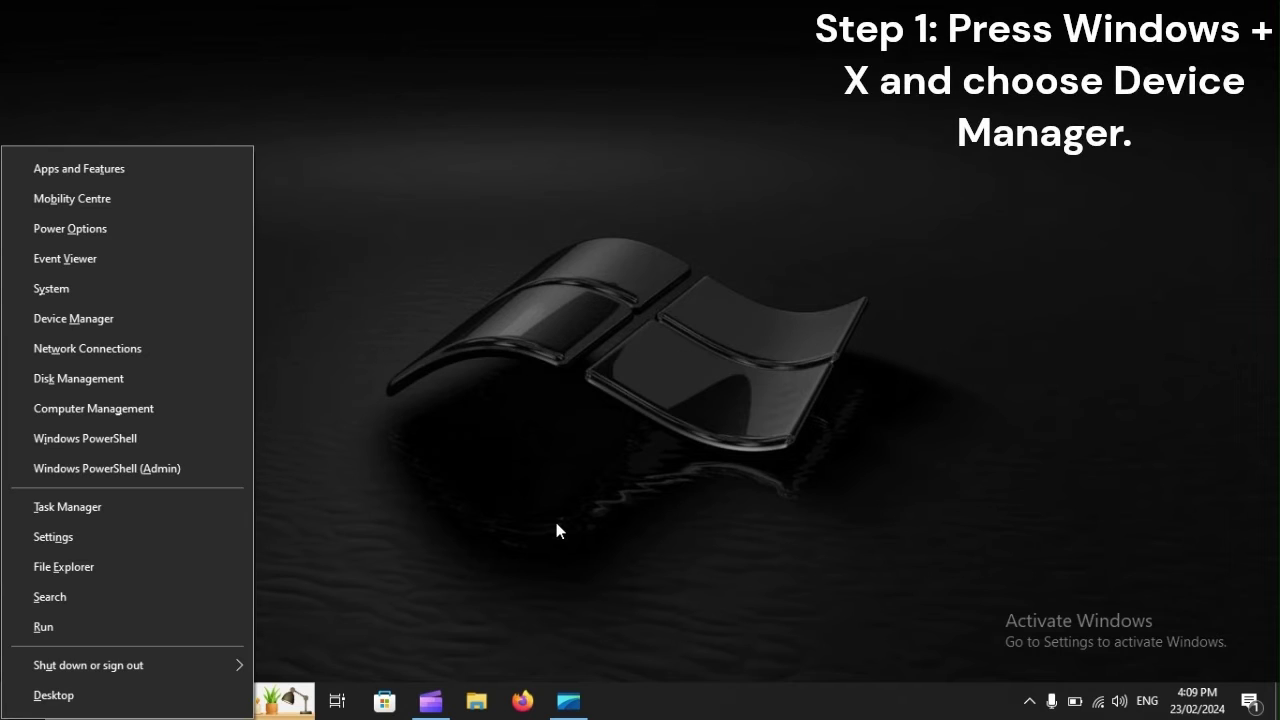
pyautogui.click(172, 323)
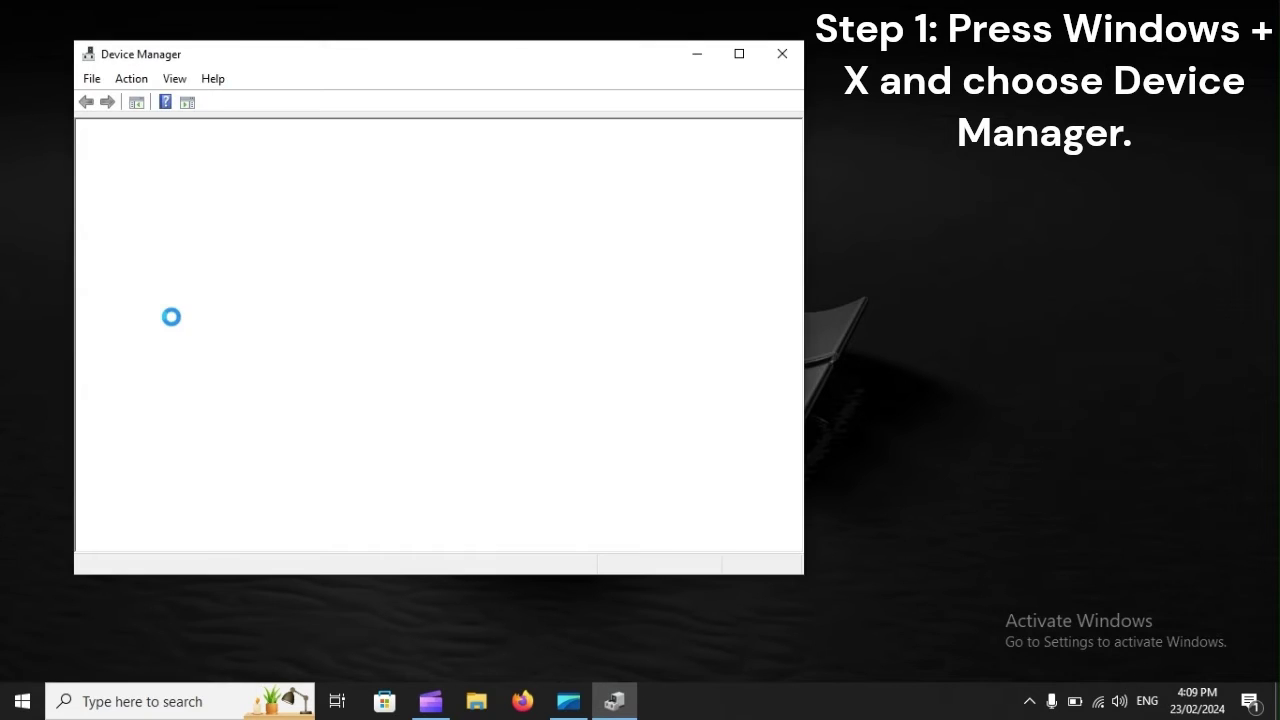
pyautogui.click(172, 346)
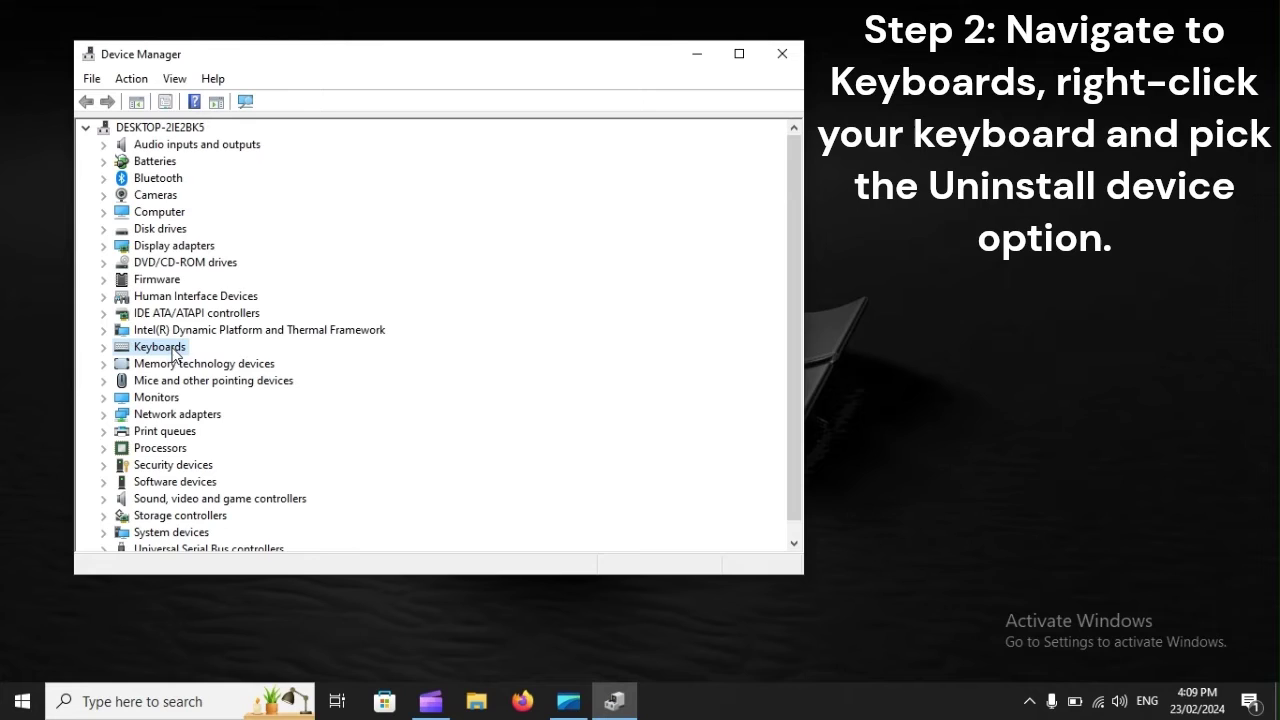
pyautogui.click(104, 347)
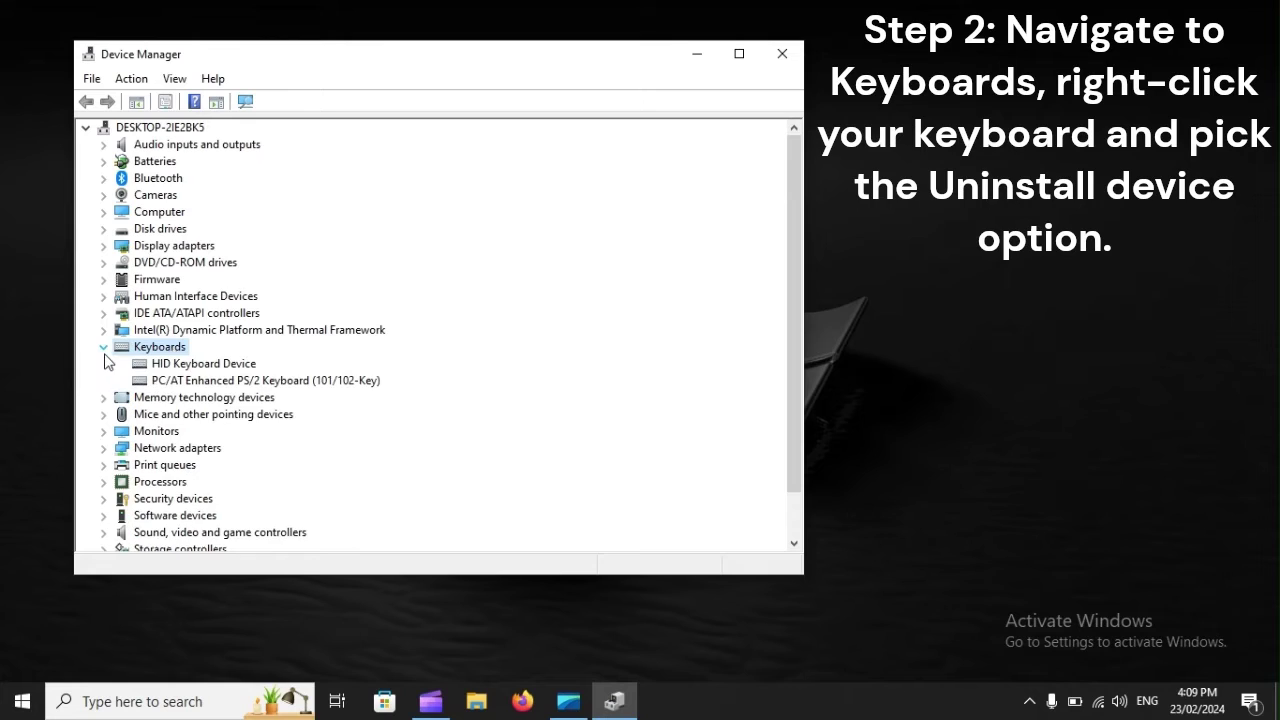
# Step: Request uninstalling the HID Keyboard Device, and bring up the computer's power options
pyautogui.click(160, 366)
pyautogui.rightClick(160, 367)
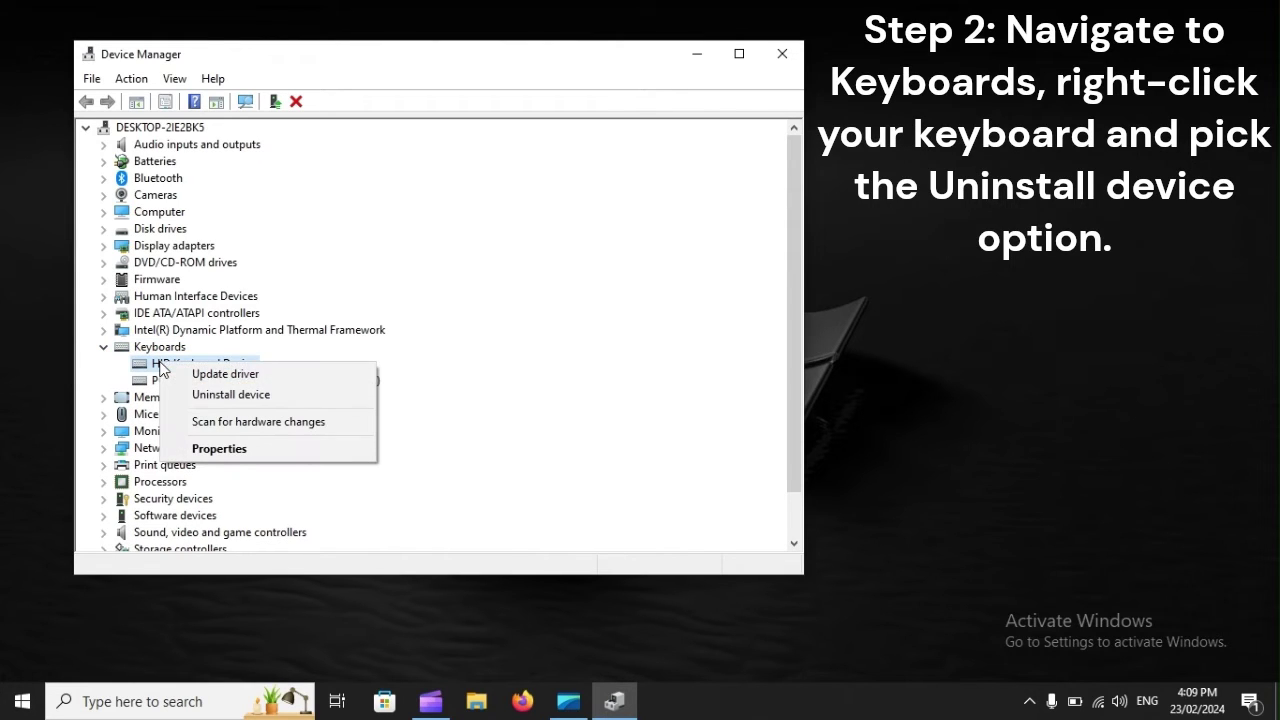
pyautogui.click(318, 406)
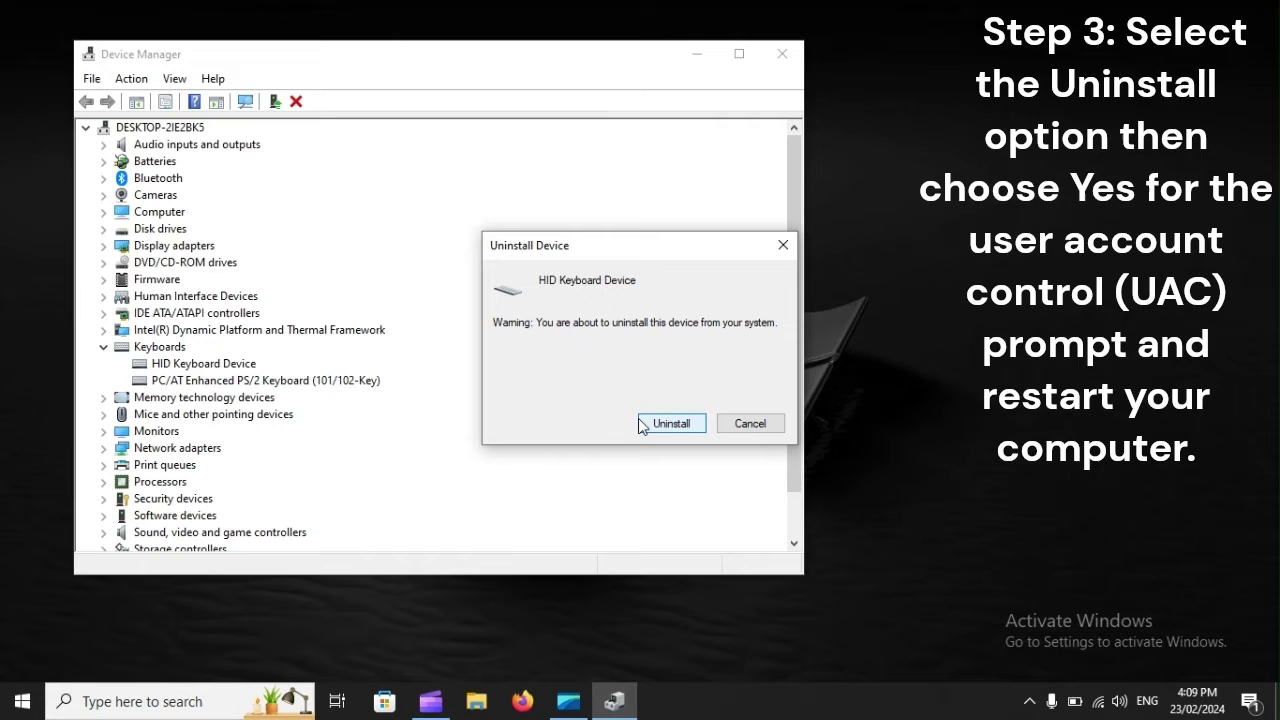
pyautogui.click(685, 427)
pyautogui.click(23, 697)
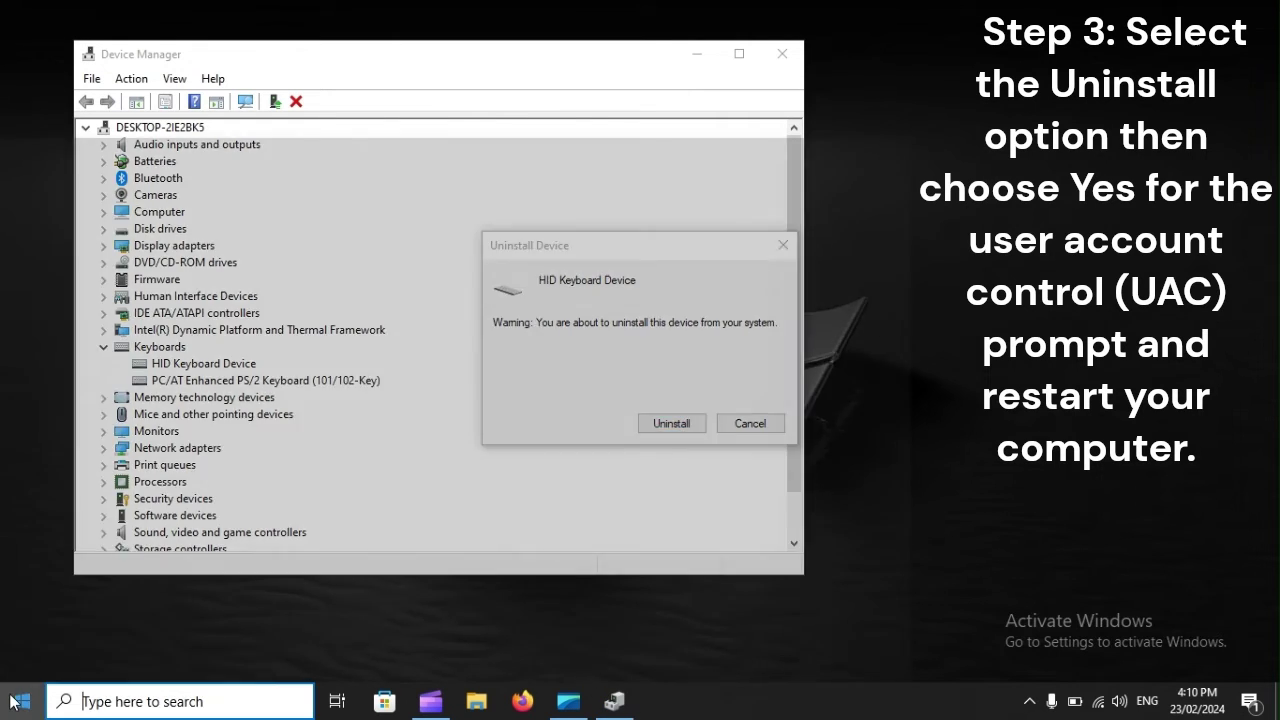
pyautogui.click(22, 676)
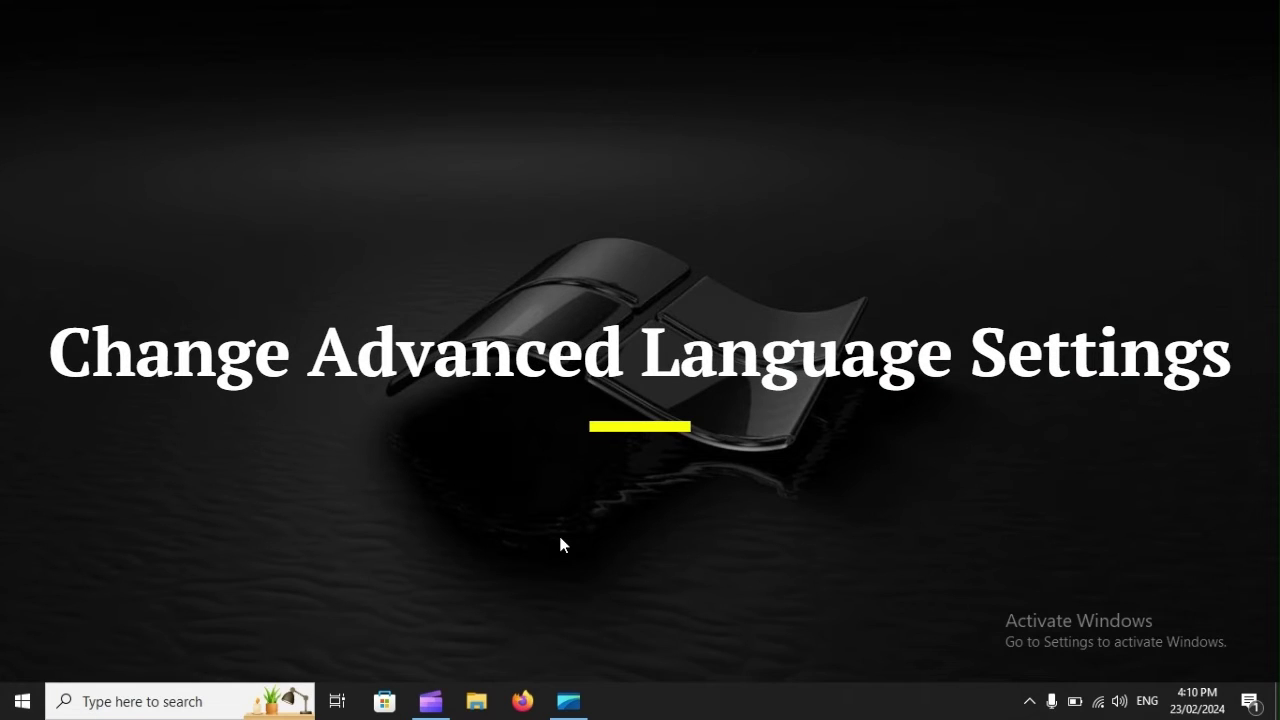
# Step: Open Windows Settings and go through Time & Language and the Language page's Keyboard settings to the input language hot keys
pyautogui.press('super+i')
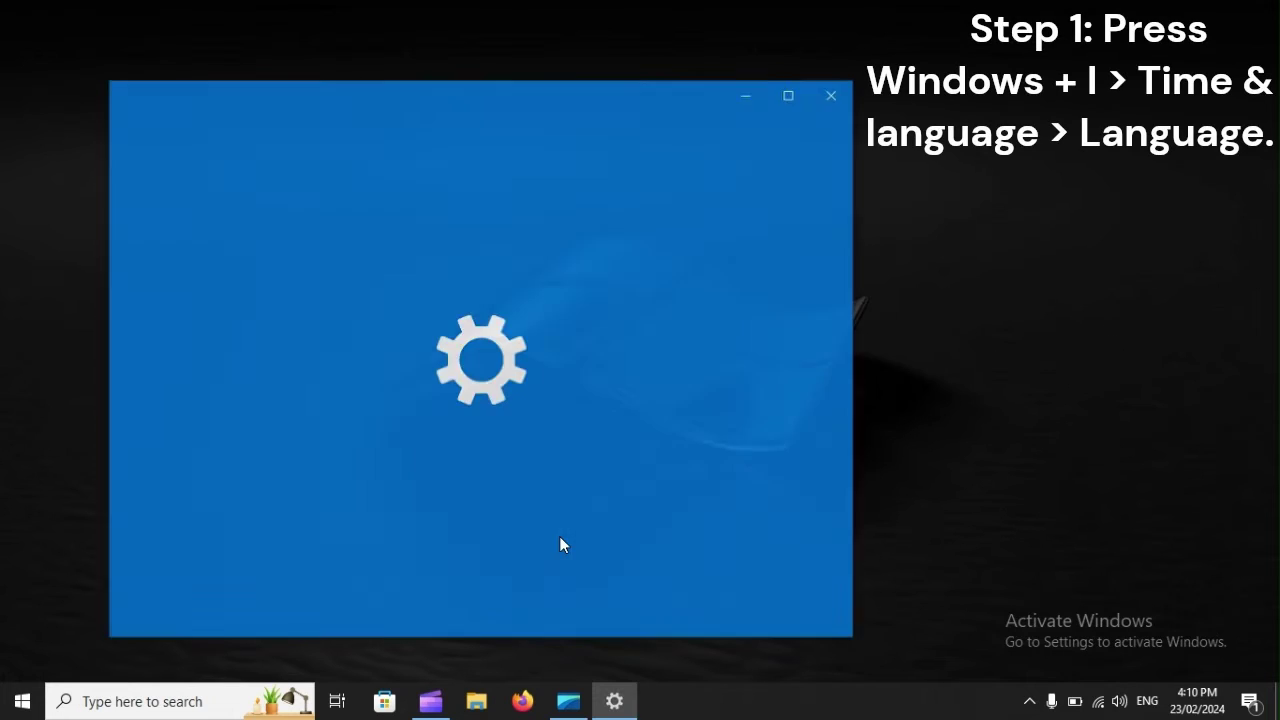
pyautogui.scroll(-3, 560, 543)
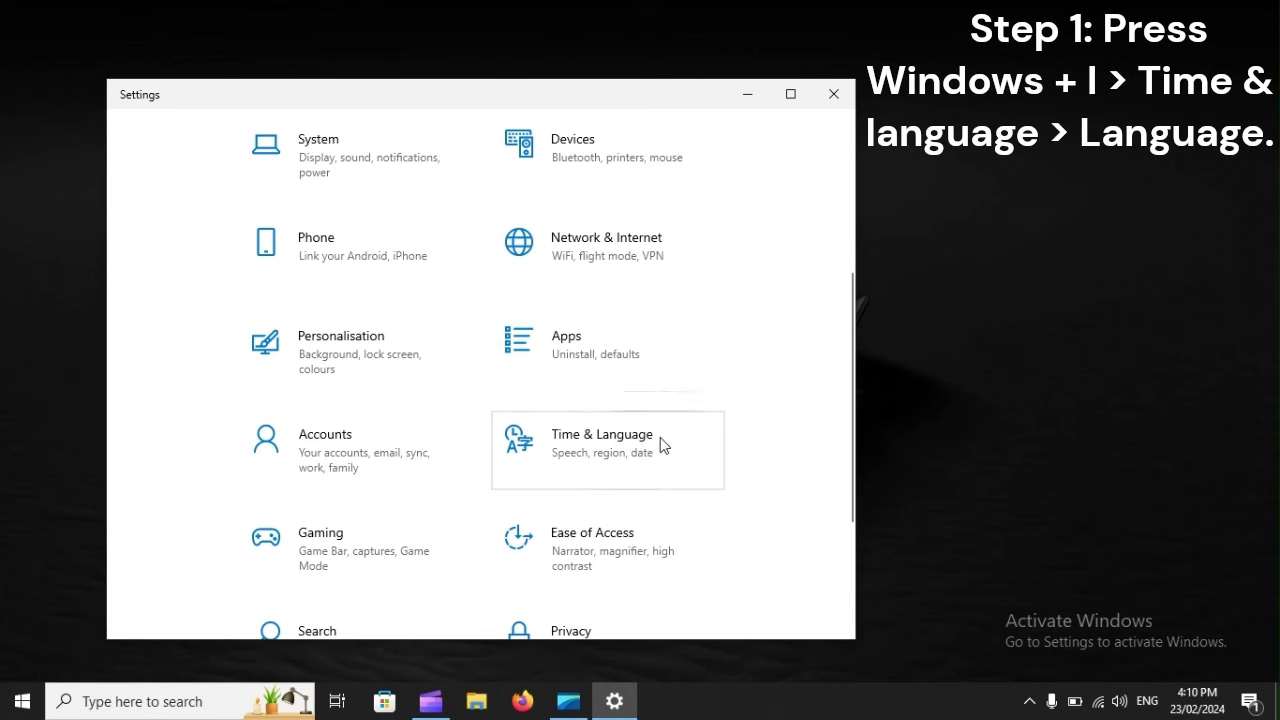
pyautogui.click(660, 438)
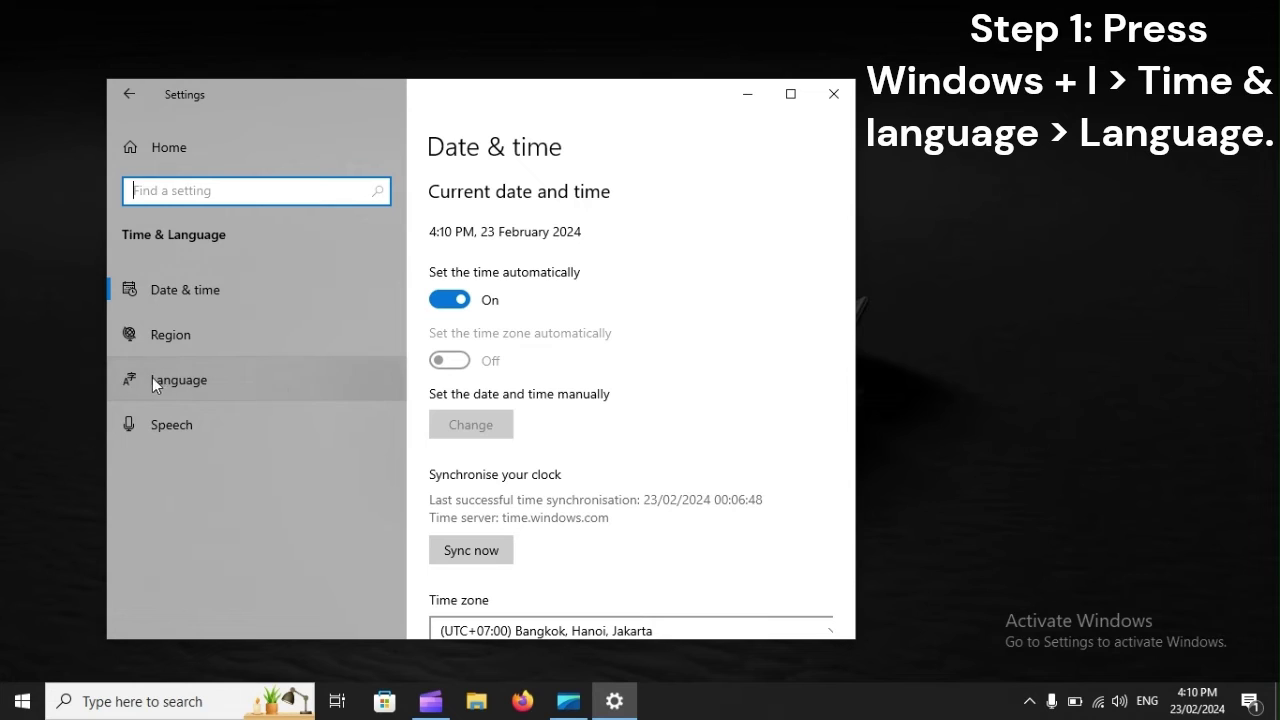
pyautogui.click(333, 378)
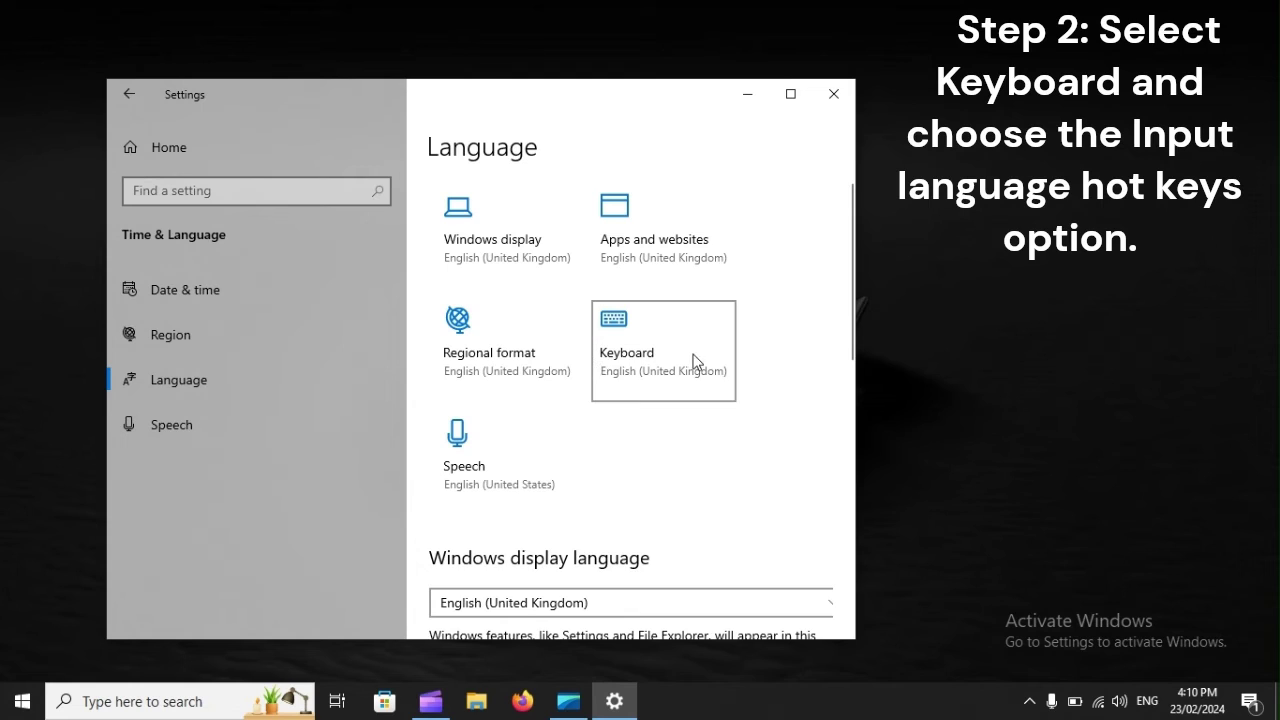
pyautogui.click(648, 363)
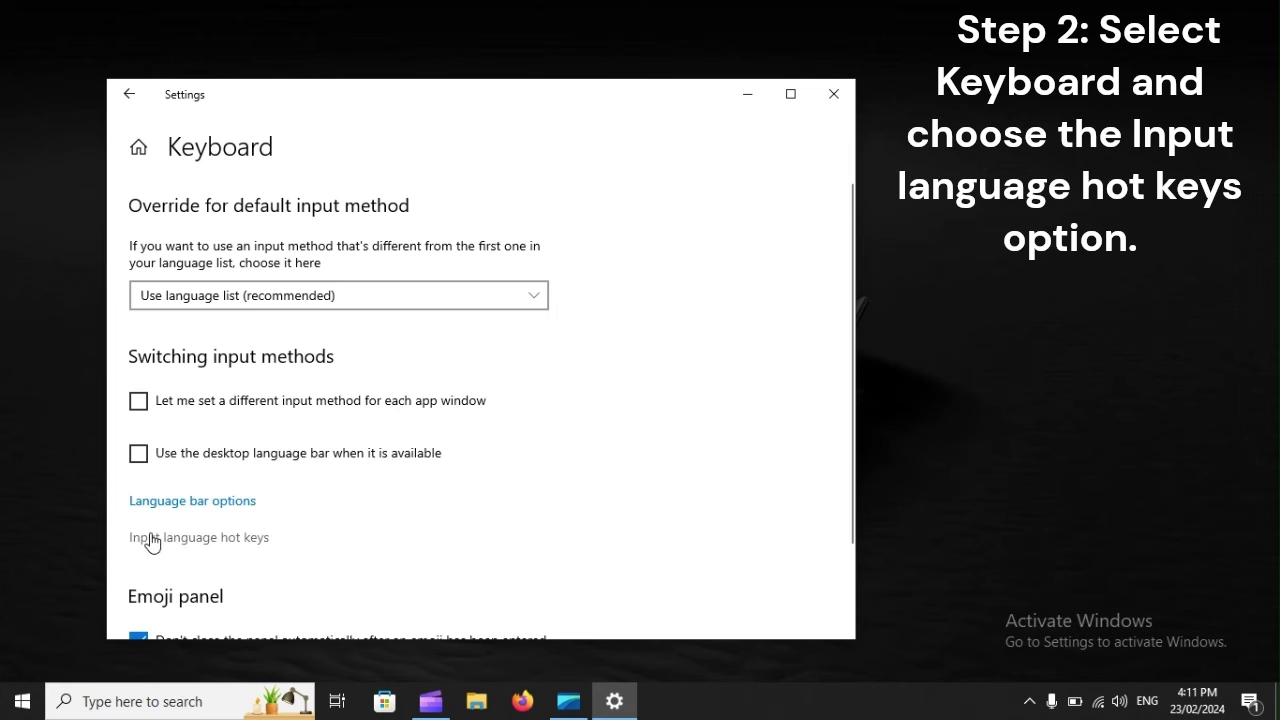
pyautogui.click(242, 538)
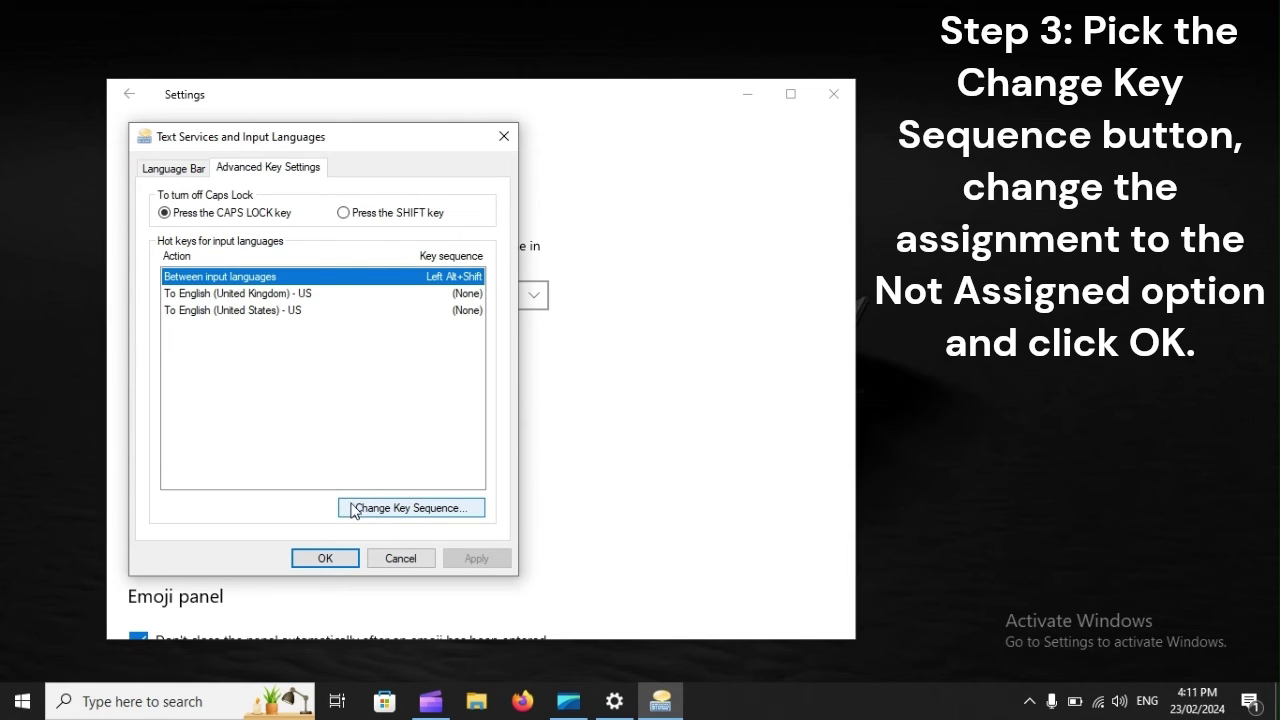
# Step: View the key sequence choices for switching between input languages, close them without changes, and bring up the computer's restart option
pyautogui.click(429, 509)
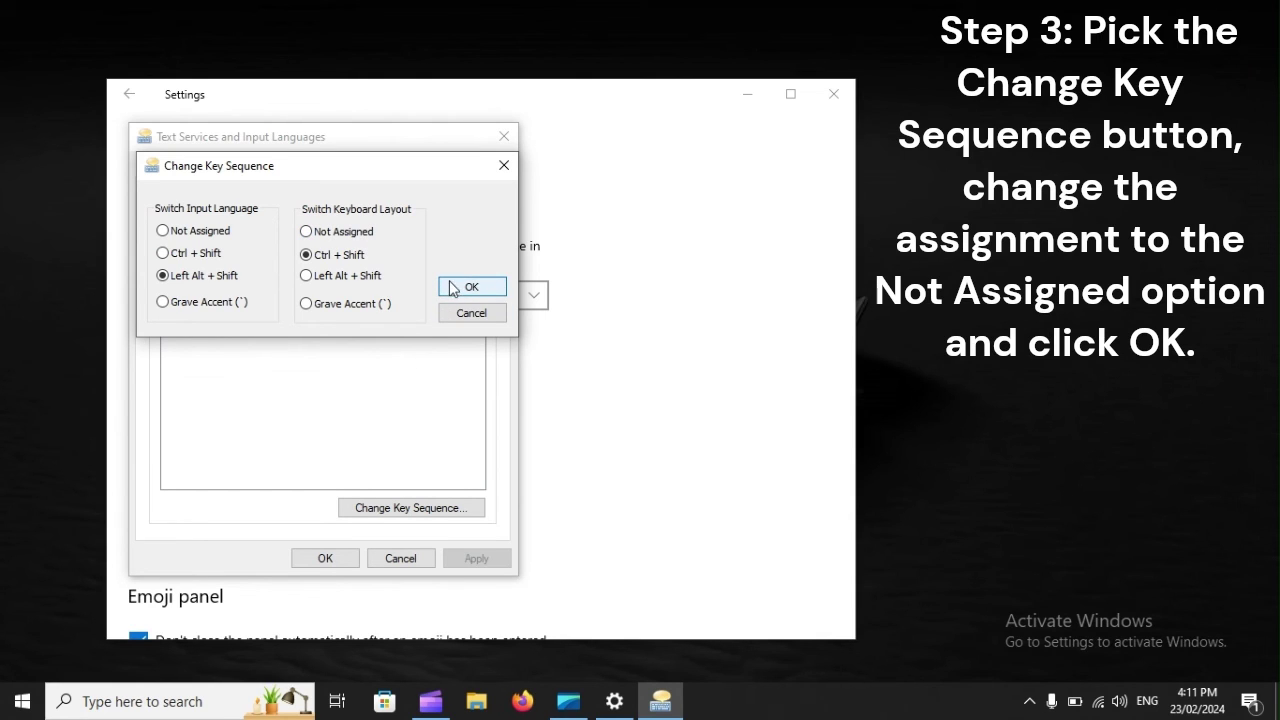
pyautogui.click(505, 166)
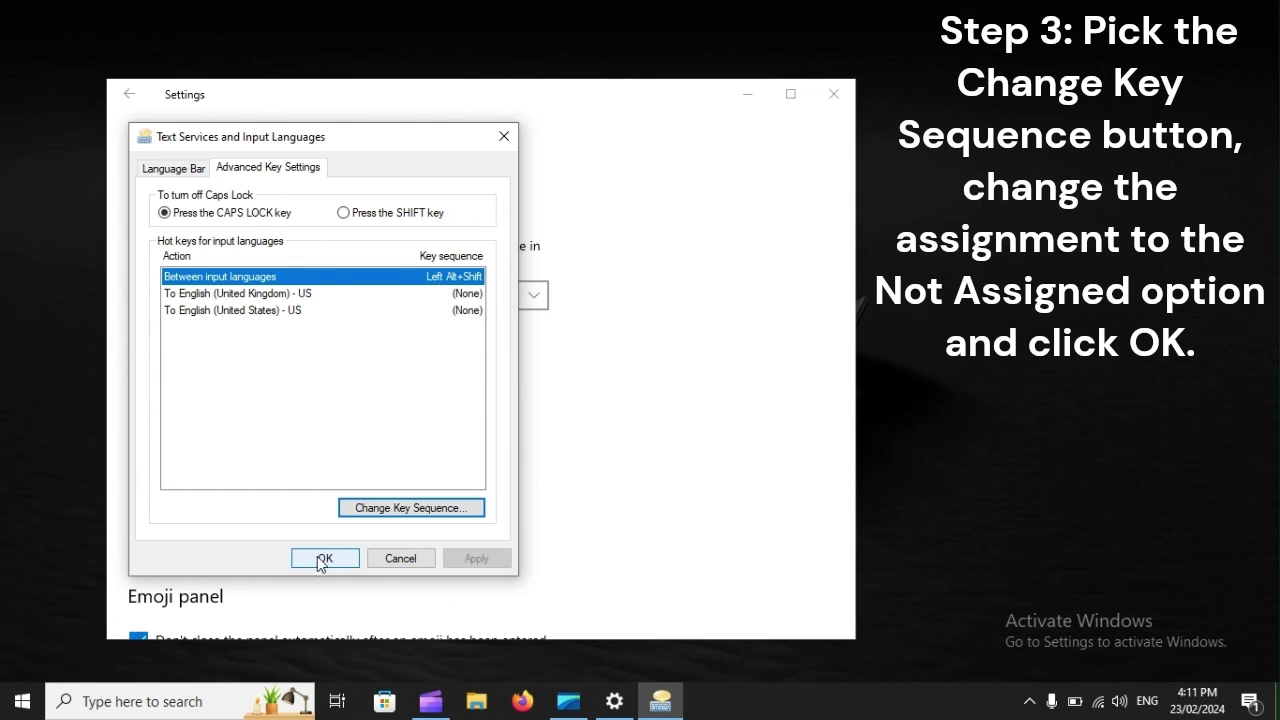
pyautogui.click(3, 708)
pyautogui.click(23, 659)
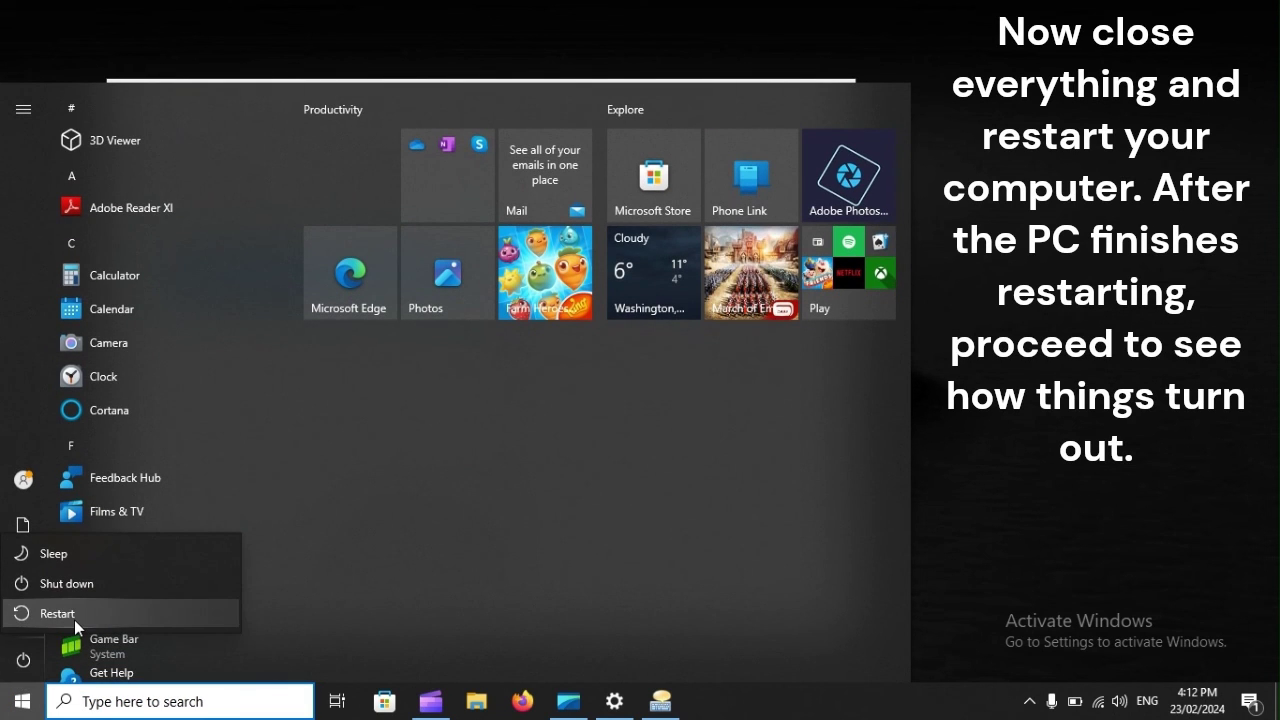